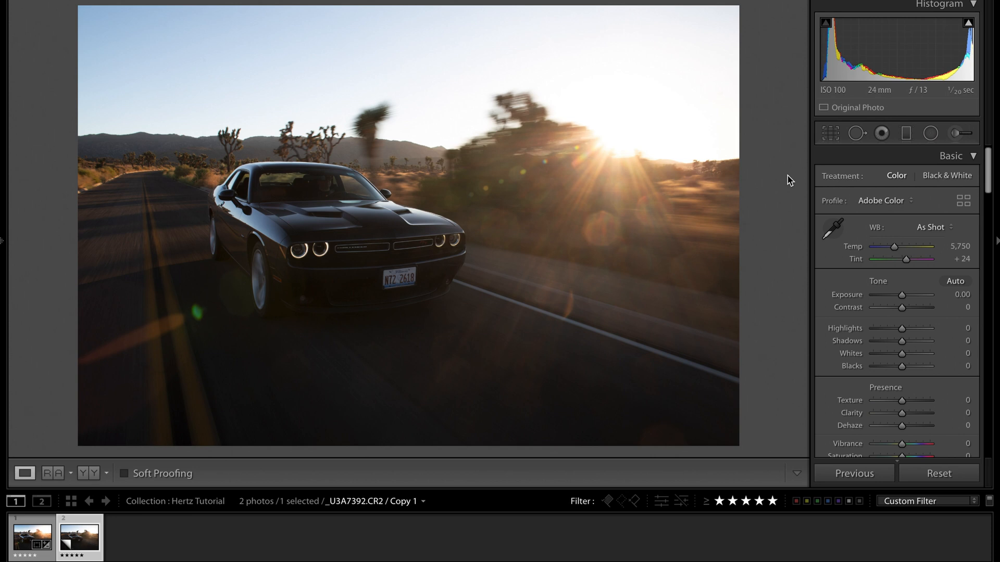
- Turn on the clipping overlay and set Highlights to −35 to recover detail around the sun
{"action": "key", "text": "j"}
{"action": "key", "text": "j"}
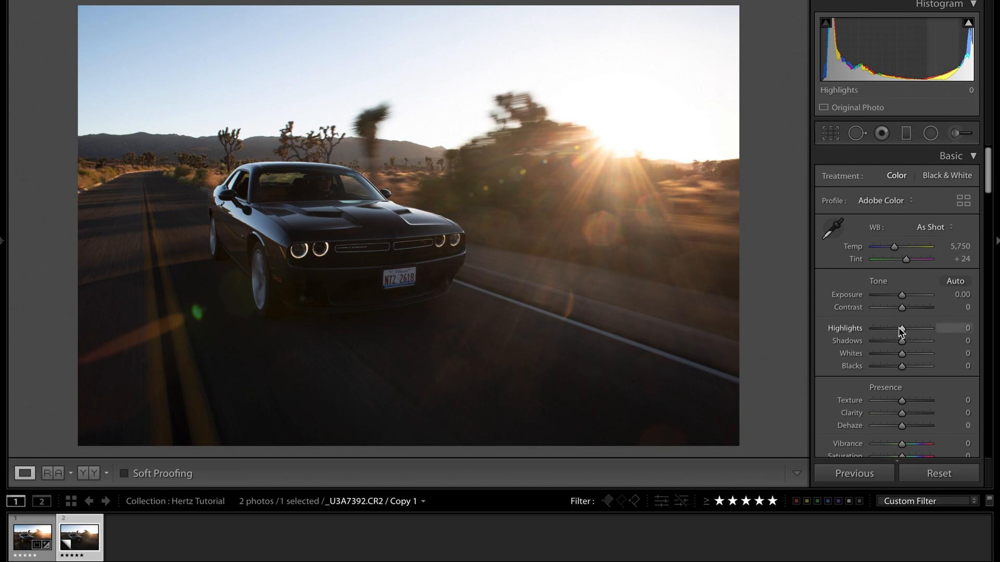
{"action": "scroll", "coordinate": [901, 331], "scroll_direction": "down", "scroll_amount": 7}
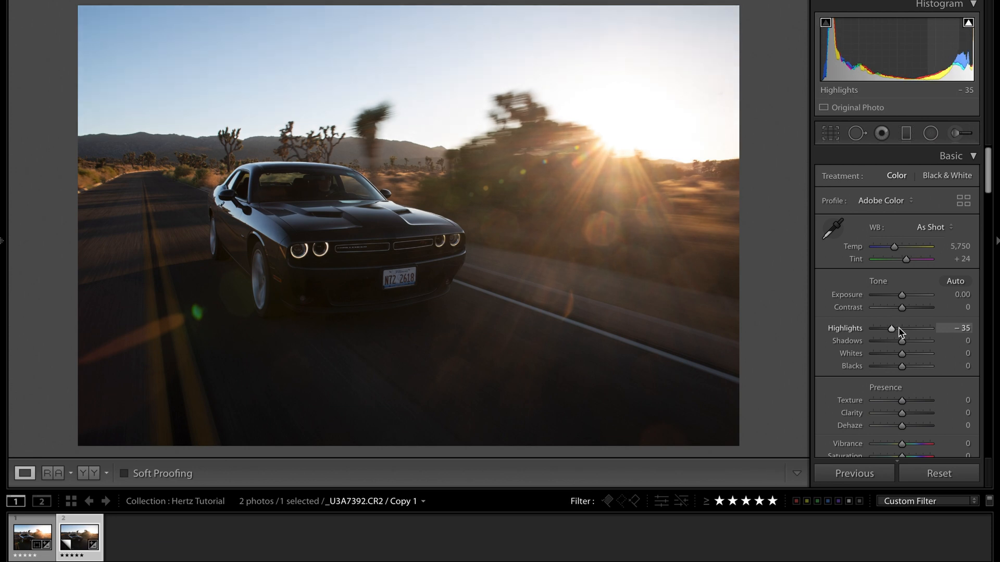
{"action": "double_click", "coordinate": [844, 328]}
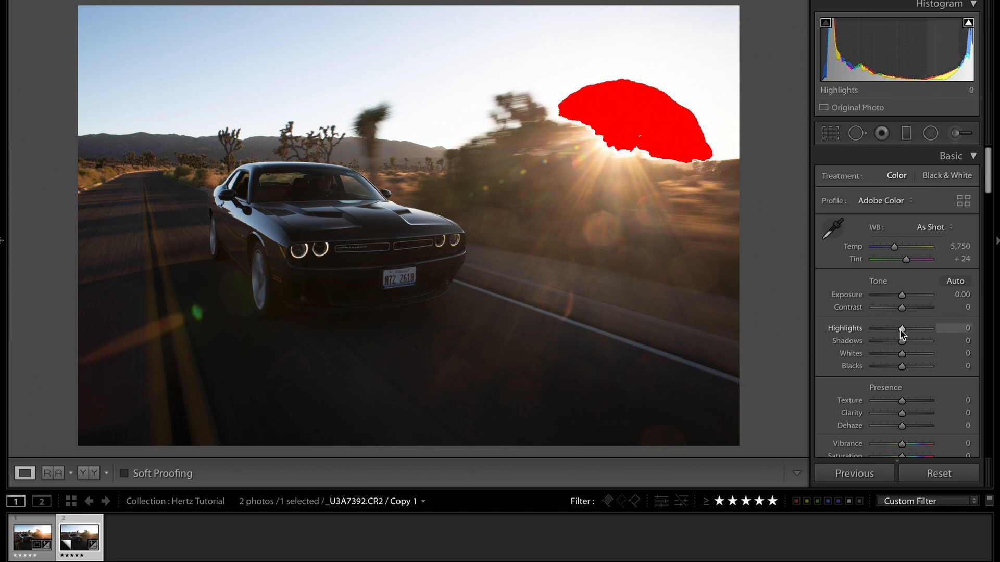
{"action": "key", "text": "Down"}
{"action": "key", "text": "Down"}
{"action": "key", "text": "Down"}
{"action": "key", "text": "Down"}
{"action": "key", "text": "Down"}
{"action": "key", "text": "Down"}
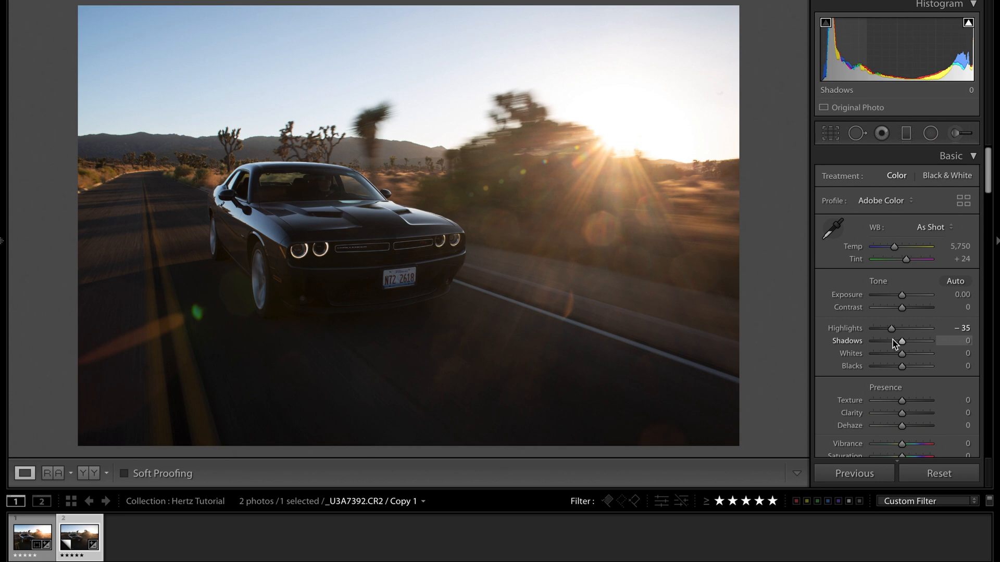
- Raise Shadows to +30 to bring out detail in the car and road
{"action": "key", "text": "Up"}
{"action": "key", "text": "Up"}
{"action": "key", "text": "Up"}
{"action": "key", "text": "Up"}
{"action": "key", "text": "Up"}
{"action": "key", "text": "Up"}
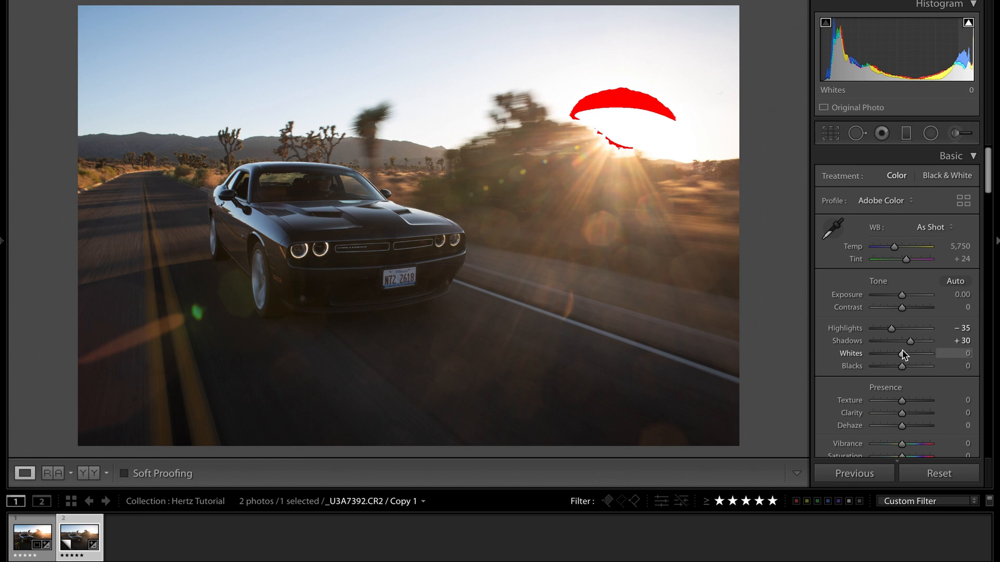
- Set Whites to +20 and Blacks to −5, keeping Highlights at −35
{"action": "left_click_drag", "start_coordinate": [903, 355], "coordinate": [908, 358]}
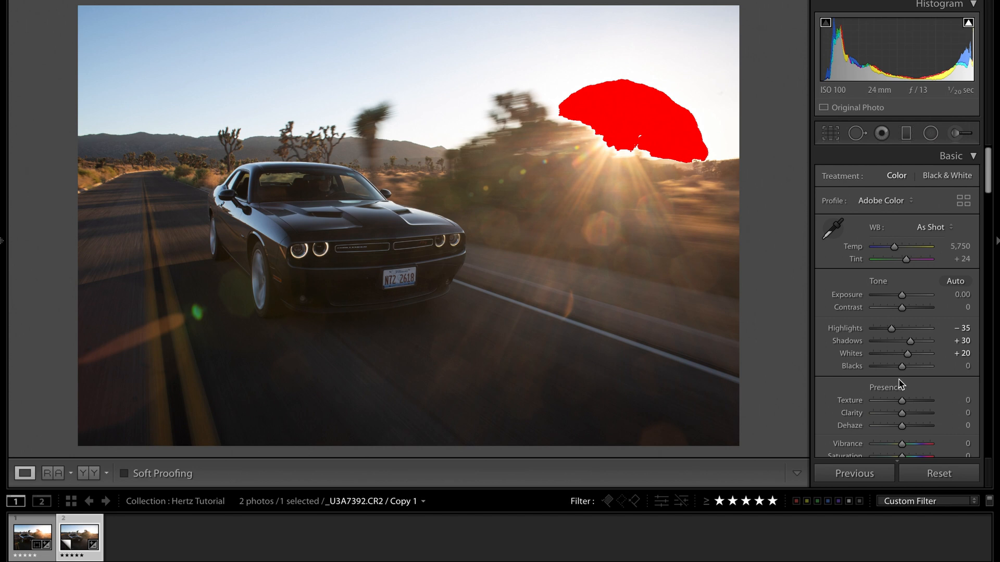
{"action": "left_click_drag", "start_coordinate": [898, 370], "coordinate": [897, 370]}
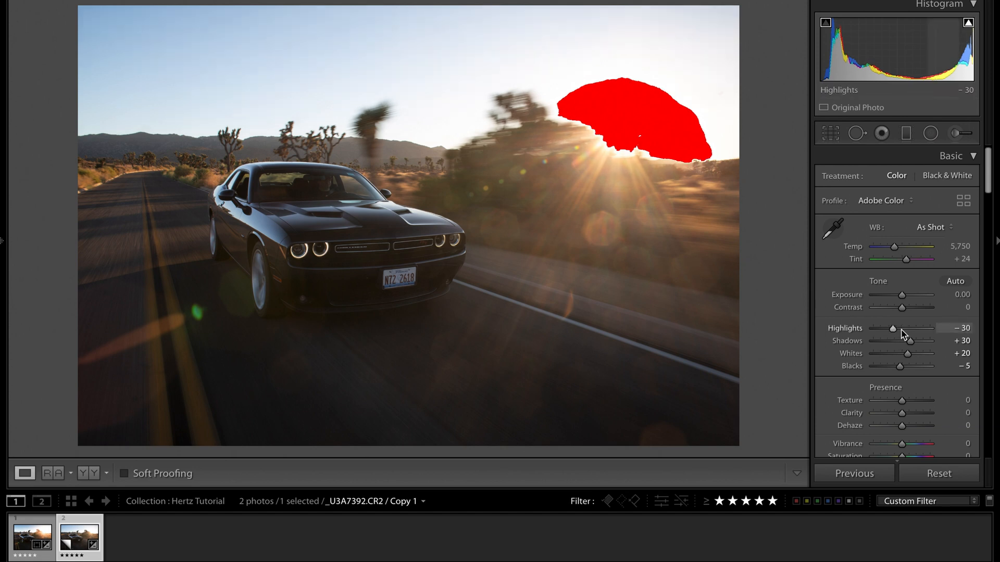
{"action": "key", "text": "Down"}
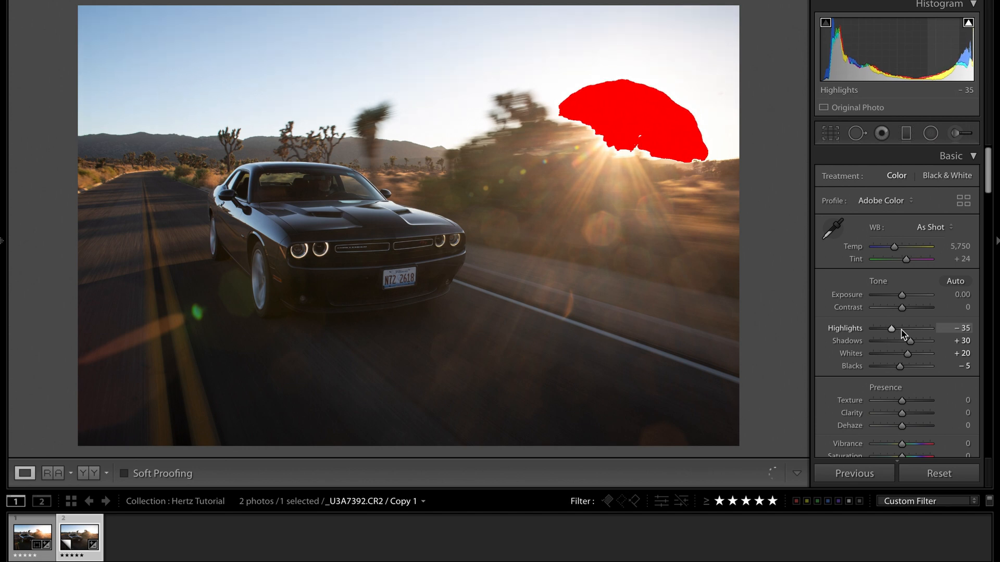
{"action": "left_click_drag", "start_coordinate": [890, 328], "coordinate": [893, 332]}
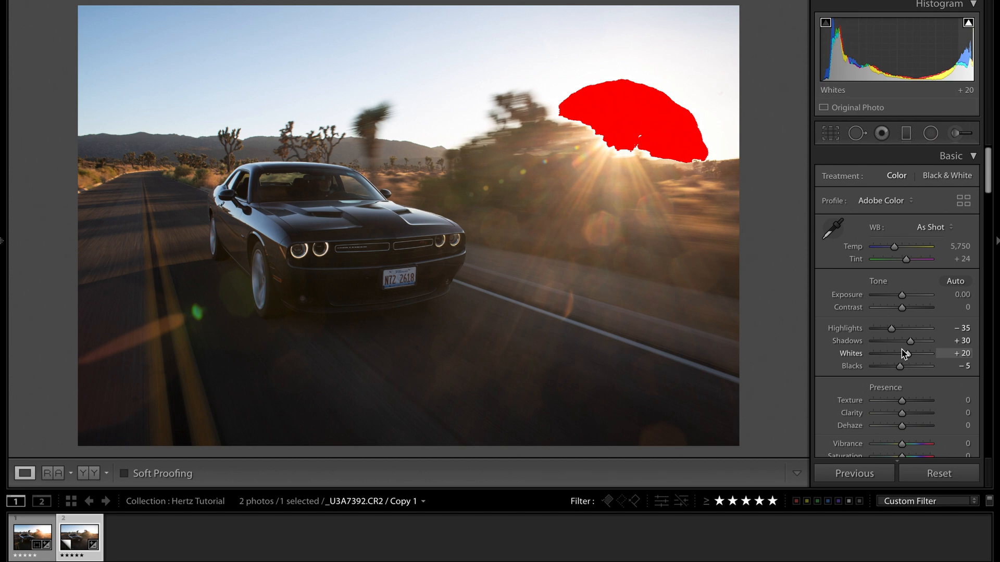
- Examine the car's front, its side and the surrounding road up close for texture and detail
{"action": "left_click", "coordinate": [413, 308]}
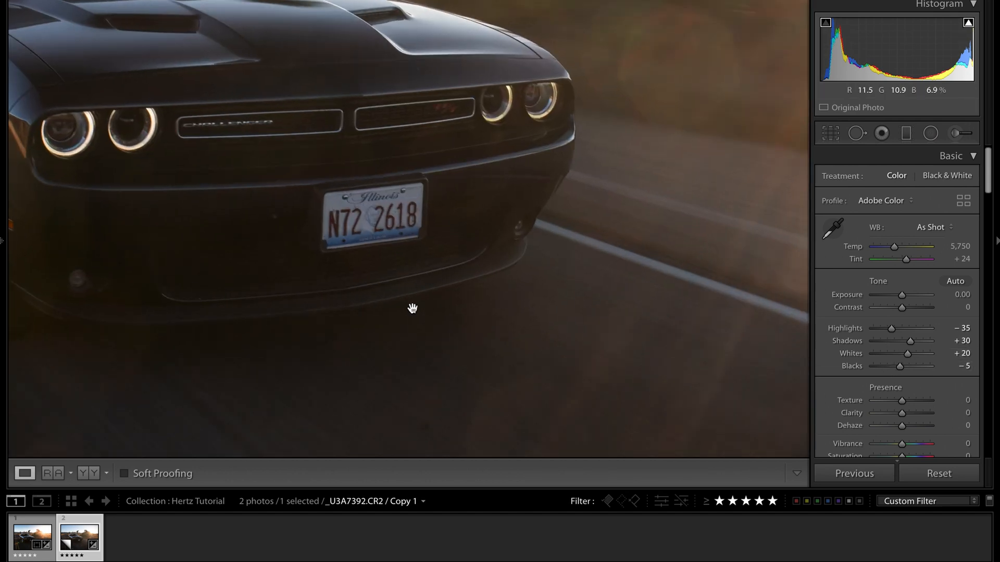
{"action": "left_click", "coordinate": [223, 149]}
{"action": "left_click", "coordinate": [504, 259]}
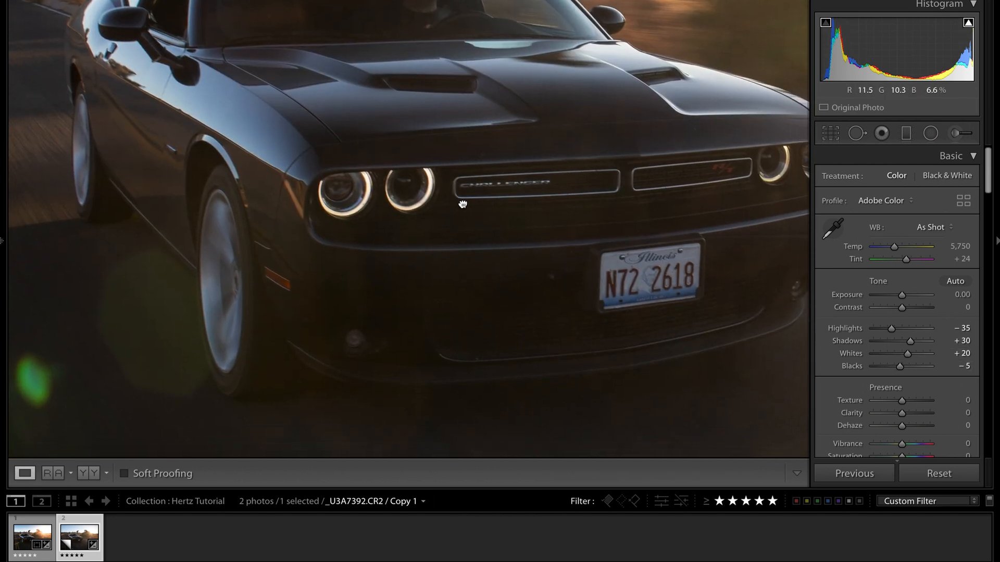
{"action": "left_click", "coordinate": [323, 136]}
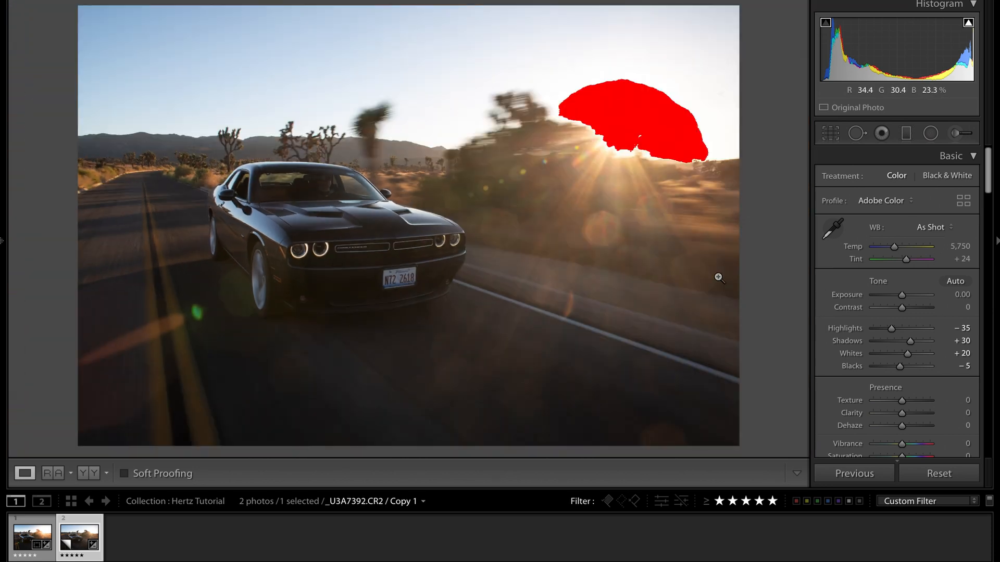
{"action": "left_click", "coordinate": [181, 282]}
{"action": "left_click_drag", "start_coordinate": [275, 286], "coordinate": [205, 127]}
{"action": "left_click_drag", "start_coordinate": [656, 292], "coordinate": [299, 291]}
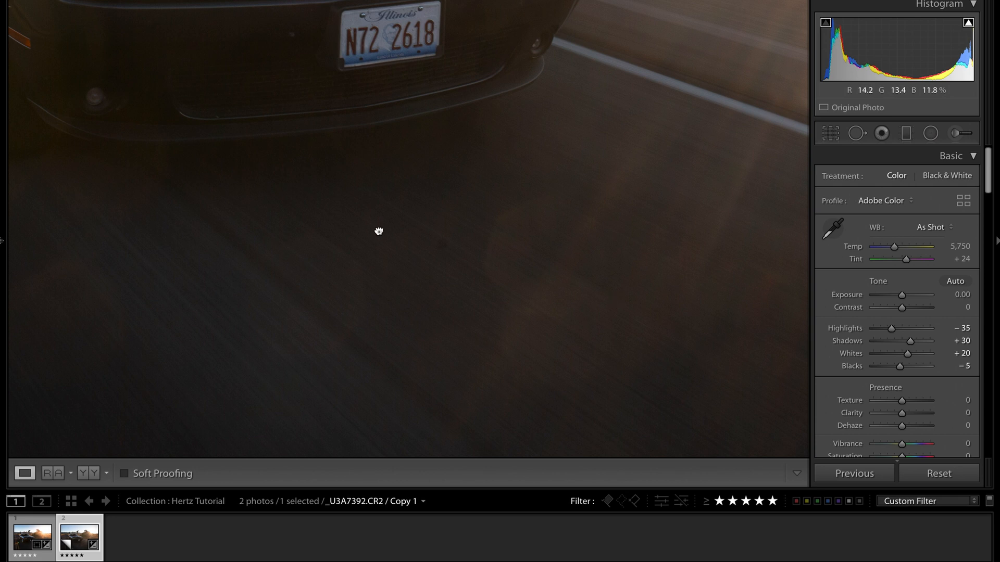
{"action": "left_click", "coordinate": [379, 232]}
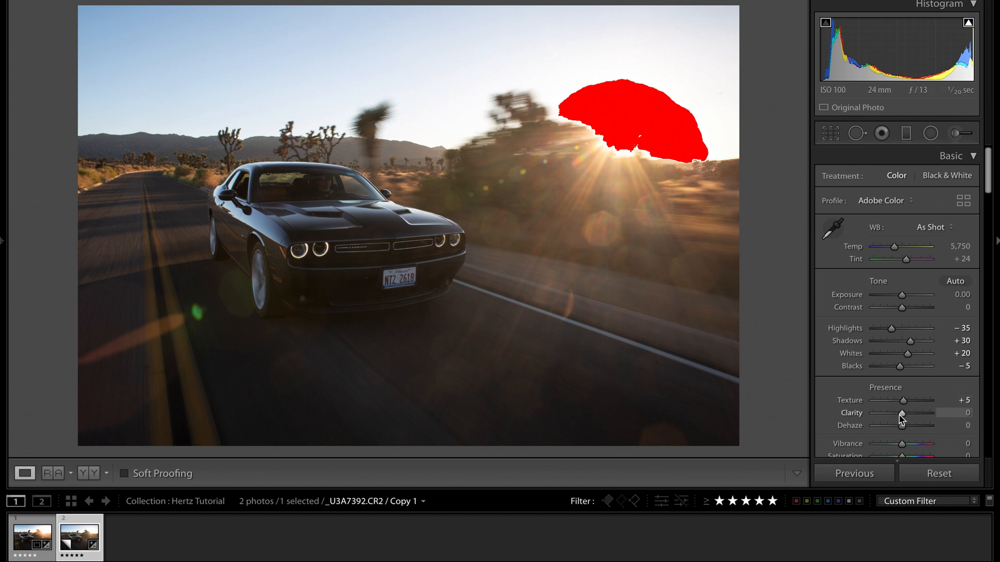
- Set Texture and Clarity to +5 each and turn off the clipping overlay
{"action": "left_click_drag", "start_coordinate": [901, 417], "coordinate": [903, 417]}
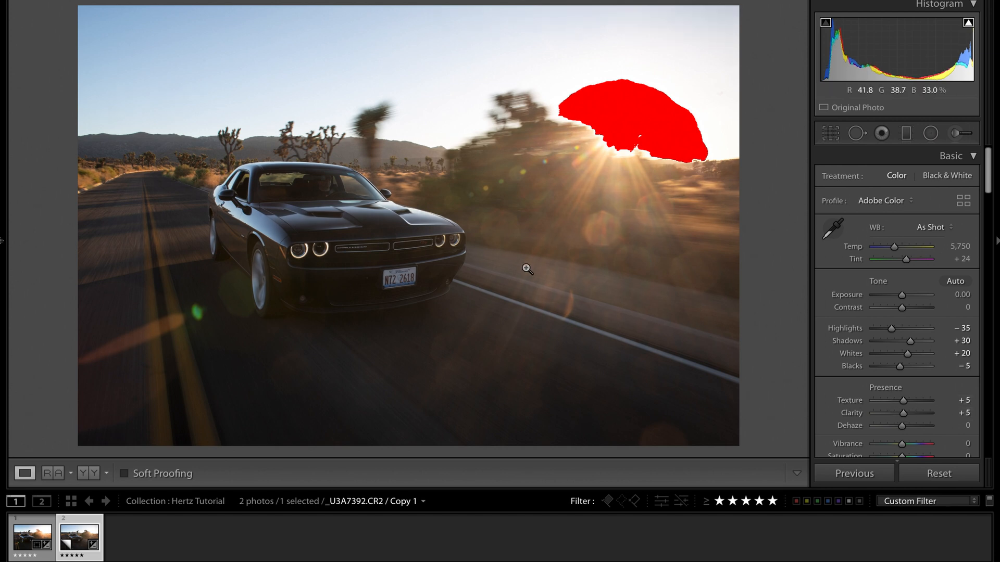
{"action": "key", "text": "j"}
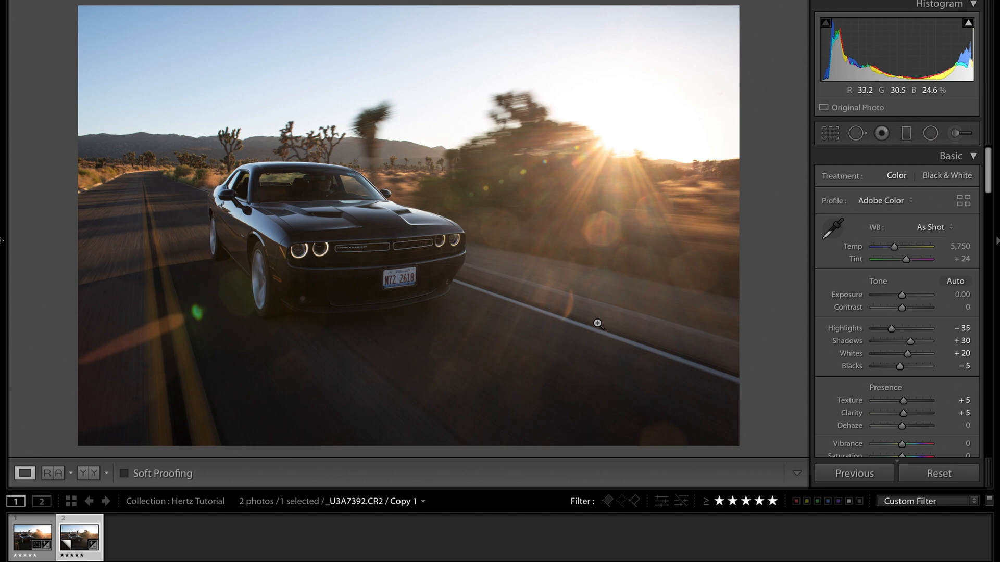
- Set Vibrance to +15 and Saturation to −5, checking the car's color up close
{"action": "scroll", "coordinate": [889, 440], "scroll_direction": "down", "scroll_amount": 1}
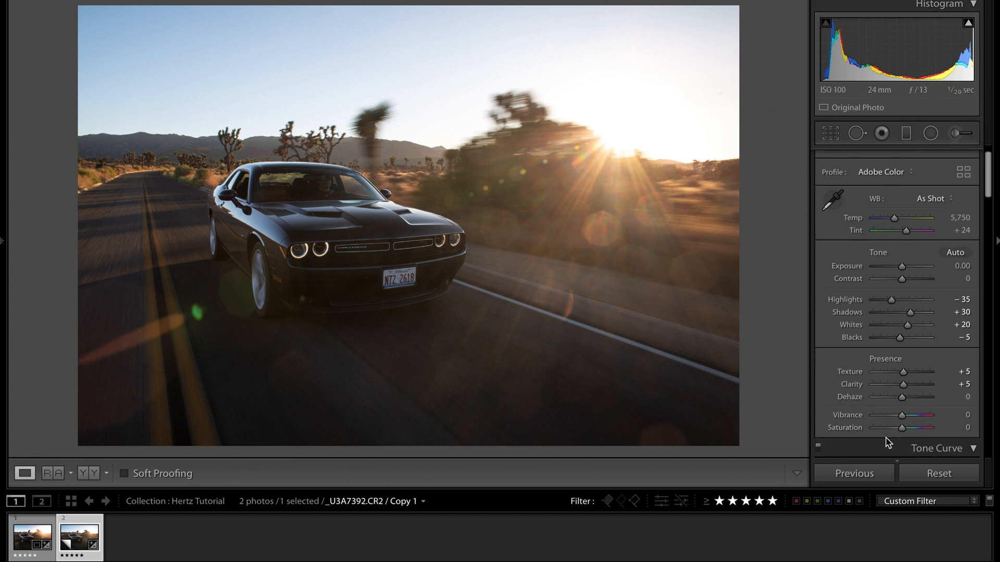
{"action": "left_click_drag", "start_coordinate": [896, 419], "coordinate": [899, 419]}
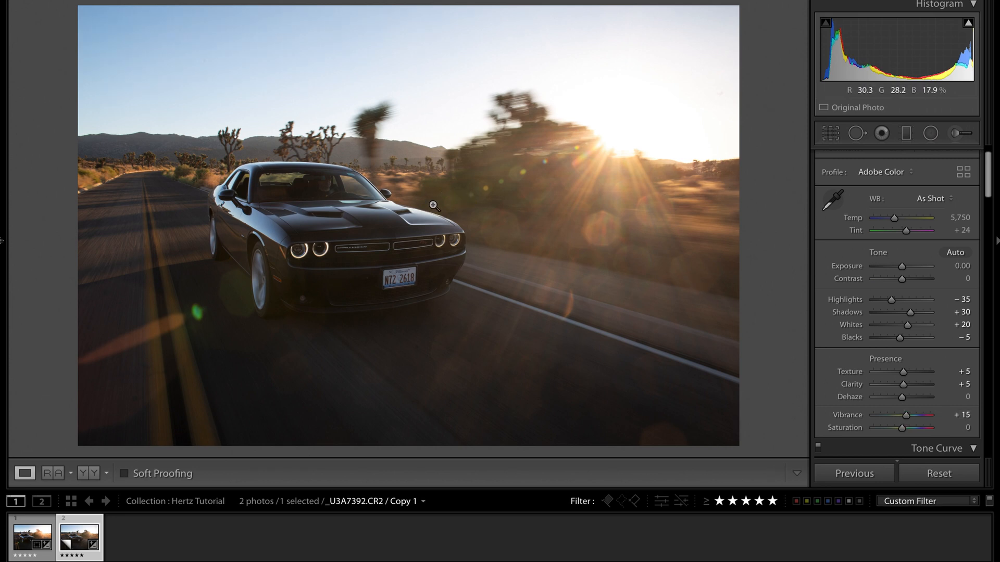
{"action": "left_click", "coordinate": [255, 242]}
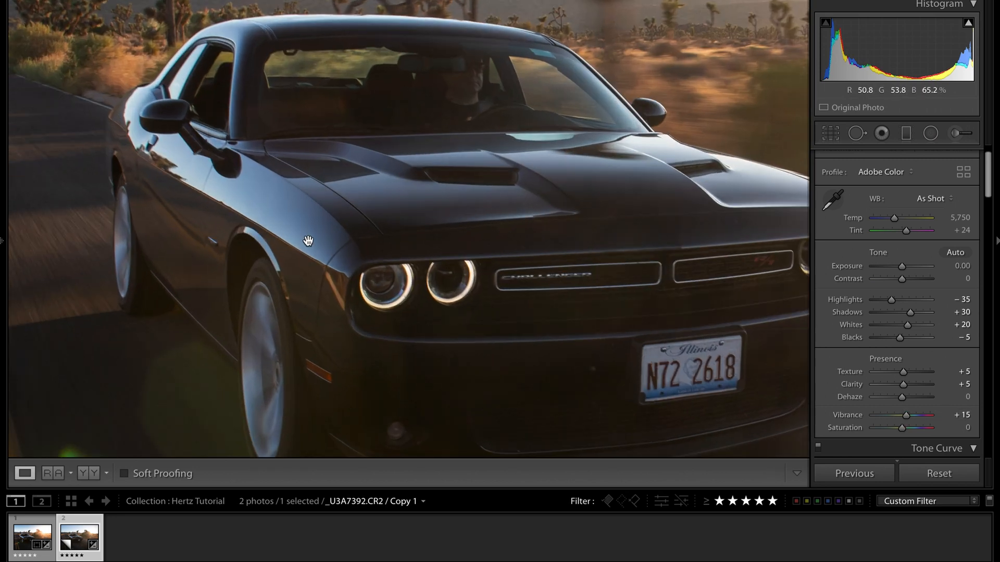
{"action": "left_click", "coordinate": [281, 213]}
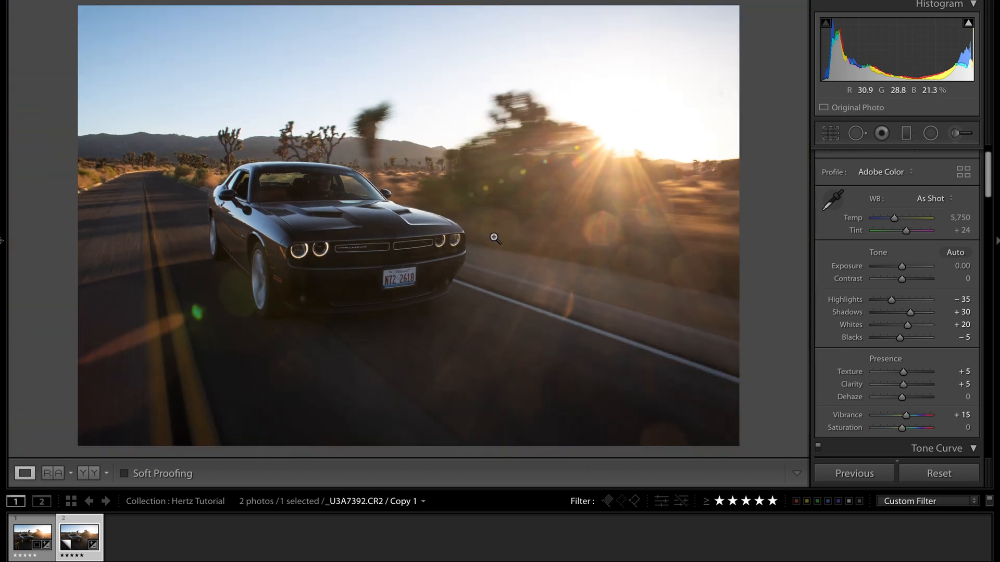
{"action": "left_click_drag", "start_coordinate": [903, 438], "coordinate": [902, 436]}
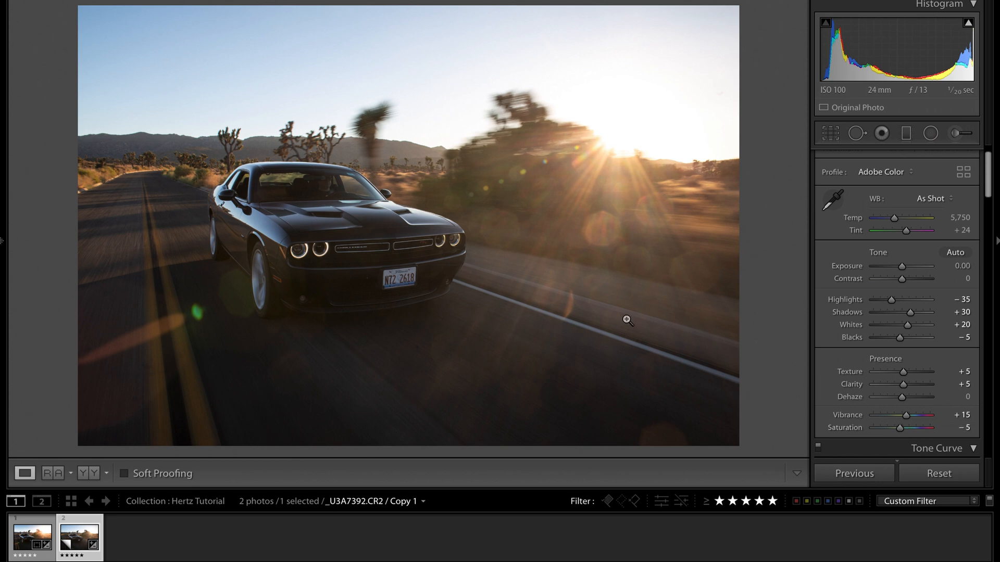
- Bend the RGB tone curve into a gentle S with points at 24.7/21.6% and 75.3/79.6%, and compare it switched off and on
{"action": "scroll", "coordinate": [834, 329], "scroll_direction": "down", "scroll_amount": 4}
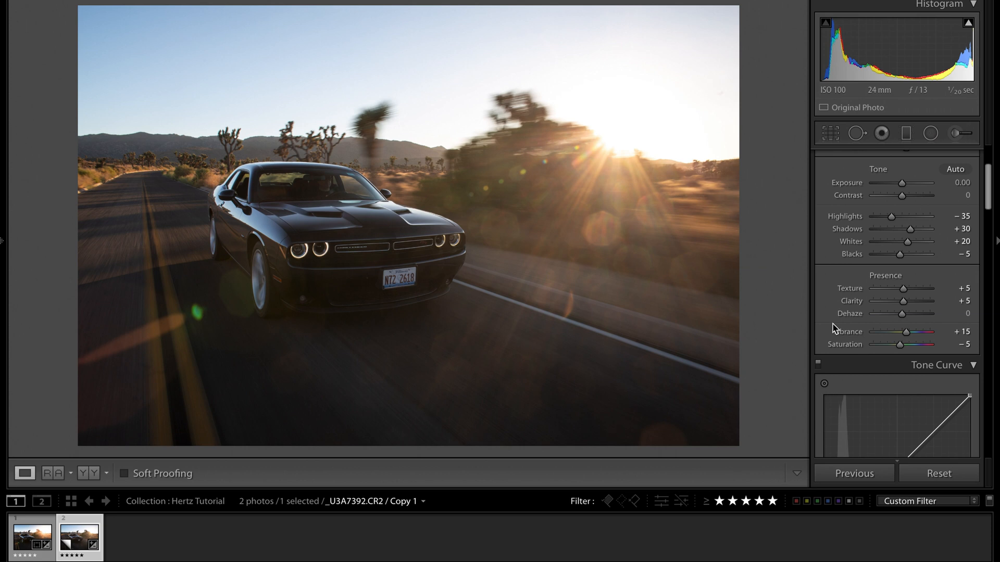
{"action": "scroll", "coordinate": [833, 328], "scroll_direction": "down", "scroll_amount": 5}
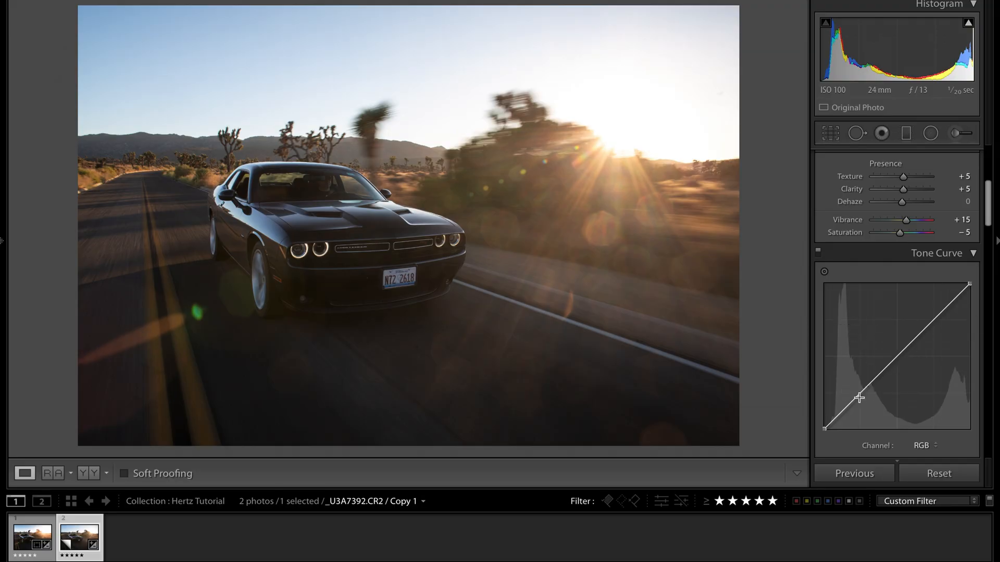
{"action": "left_click_drag", "start_coordinate": [858, 395], "coordinate": [860, 401]}
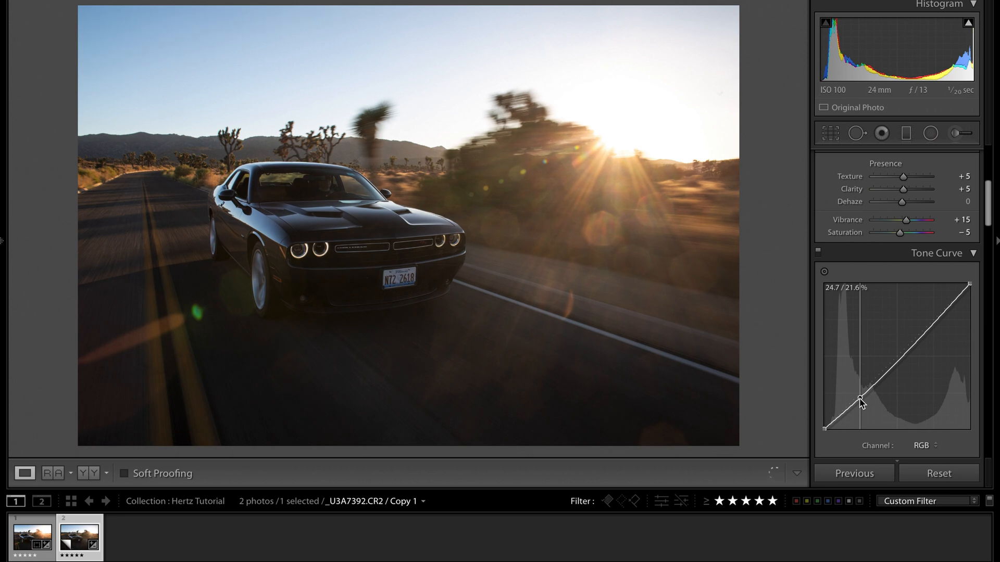
{"action": "left_click_drag", "start_coordinate": [935, 322], "coordinate": [934, 314]}
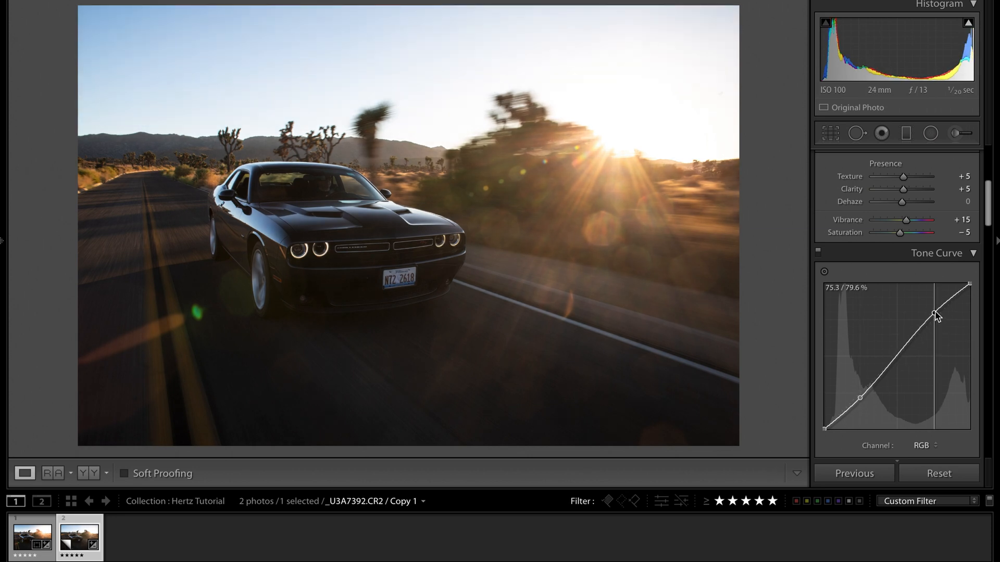
{"action": "scroll", "coordinate": [932, 312], "scroll_direction": "up", "scroll_amount": 5}
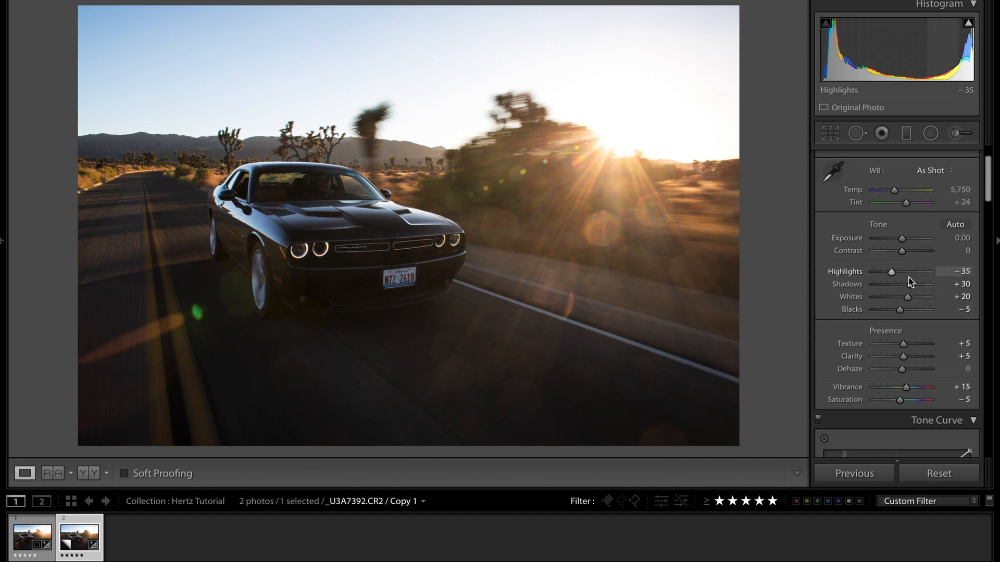
{"action": "scroll", "coordinate": [910, 366], "scroll_direction": "down", "scroll_amount": 4}
{"action": "left_click", "coordinate": [817, 203]}
{"action": "left_click", "coordinate": [819, 204]}
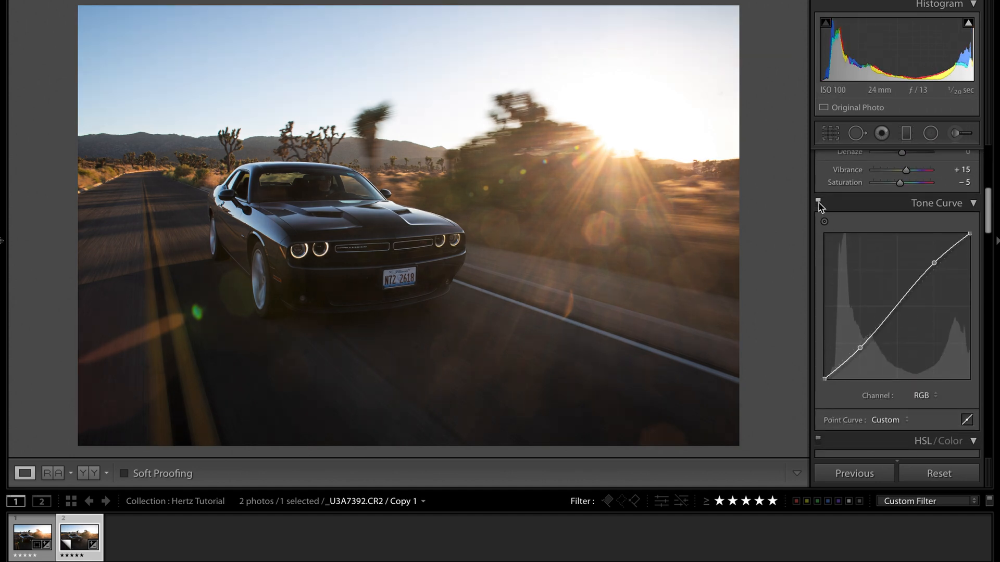
{"action": "left_click", "coordinate": [818, 203]}
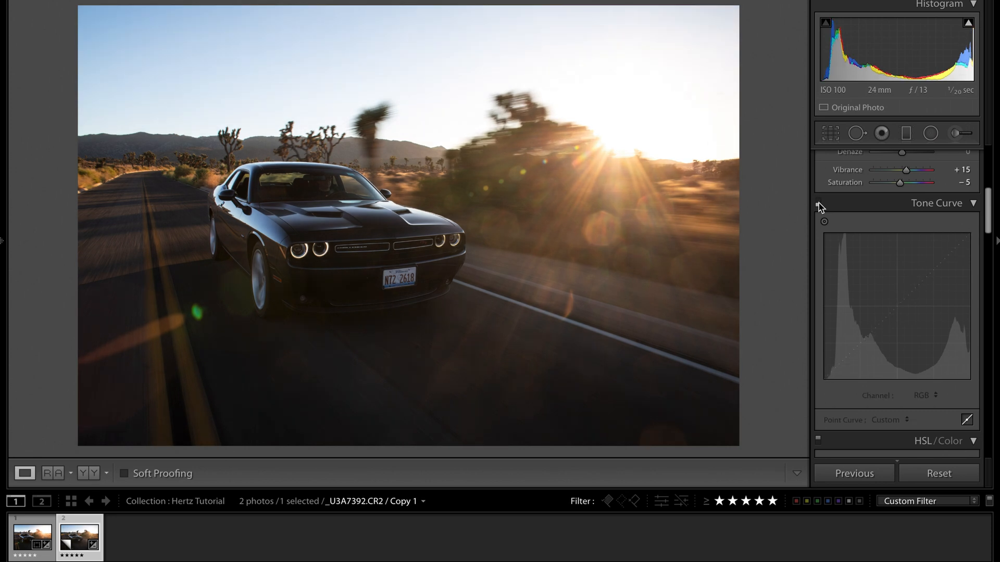
{"action": "left_click", "coordinate": [818, 203]}
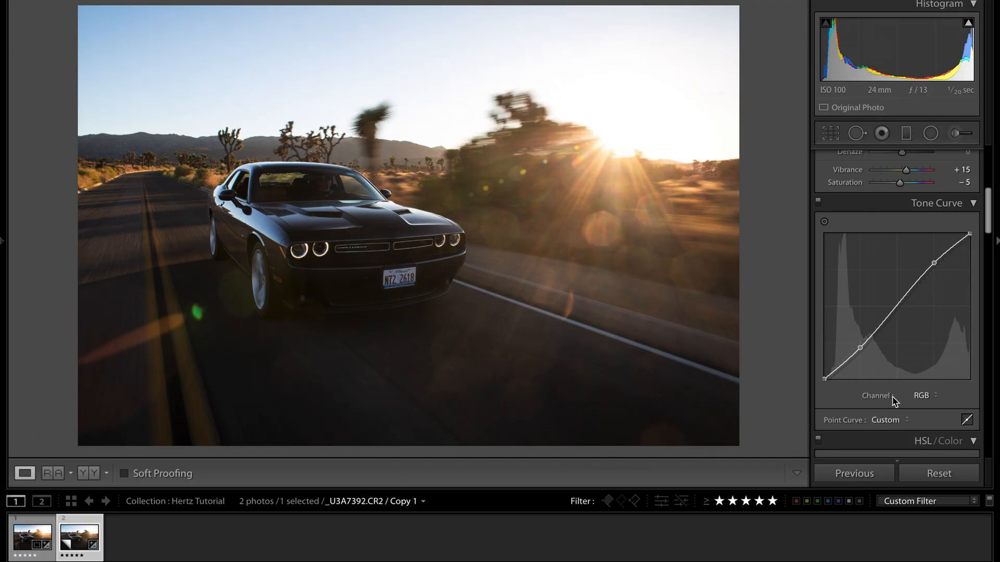
- On the Blue channel's tone curve, add a slightly raised shadow point and a lowered highlight point
{"action": "left_click", "coordinate": [920, 396]}
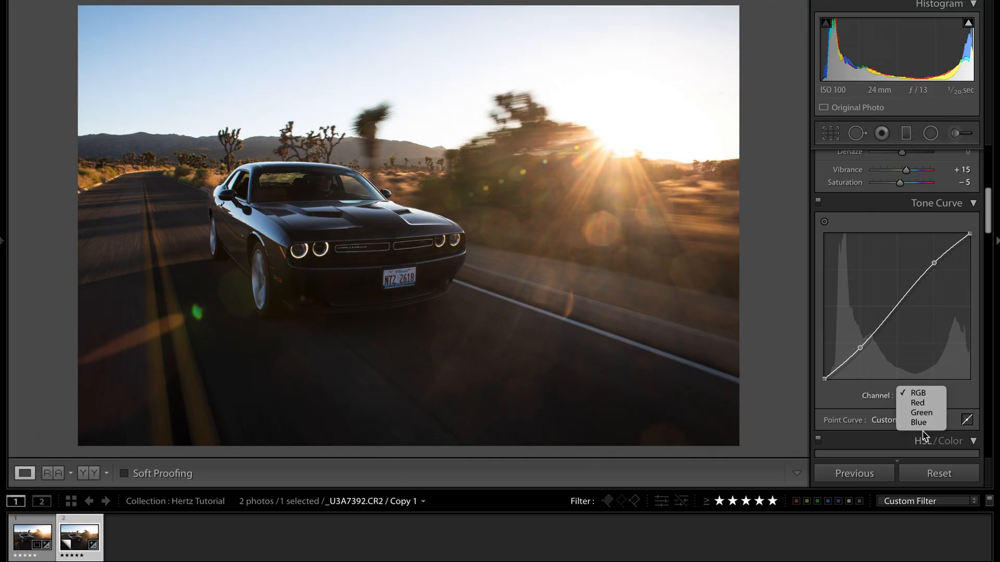
{"action": "left_click", "coordinate": [922, 428]}
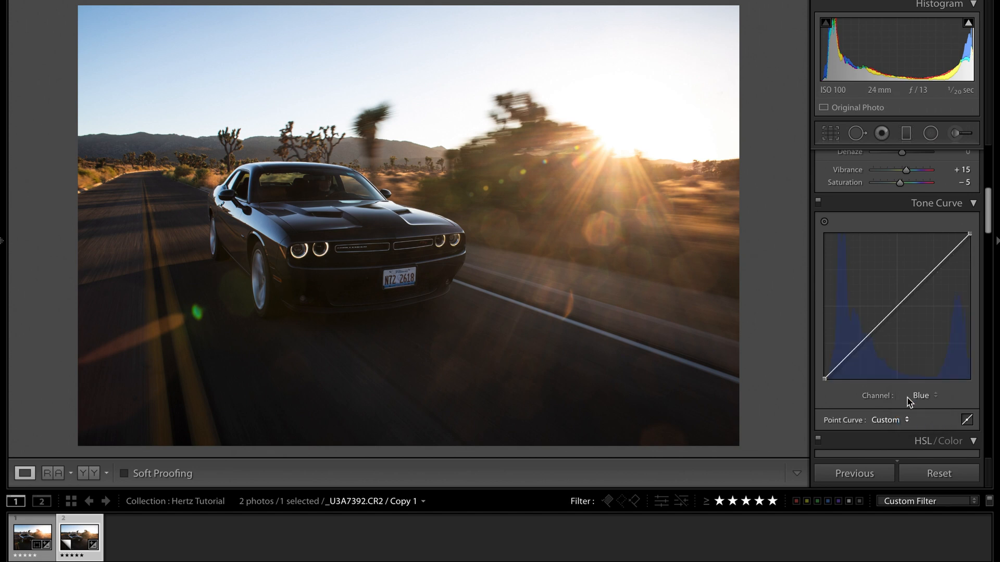
{"action": "left_click_drag", "start_coordinate": [860, 346], "coordinate": [859, 344]}
{"action": "left_click_drag", "start_coordinate": [931, 268], "coordinate": [932, 275]}
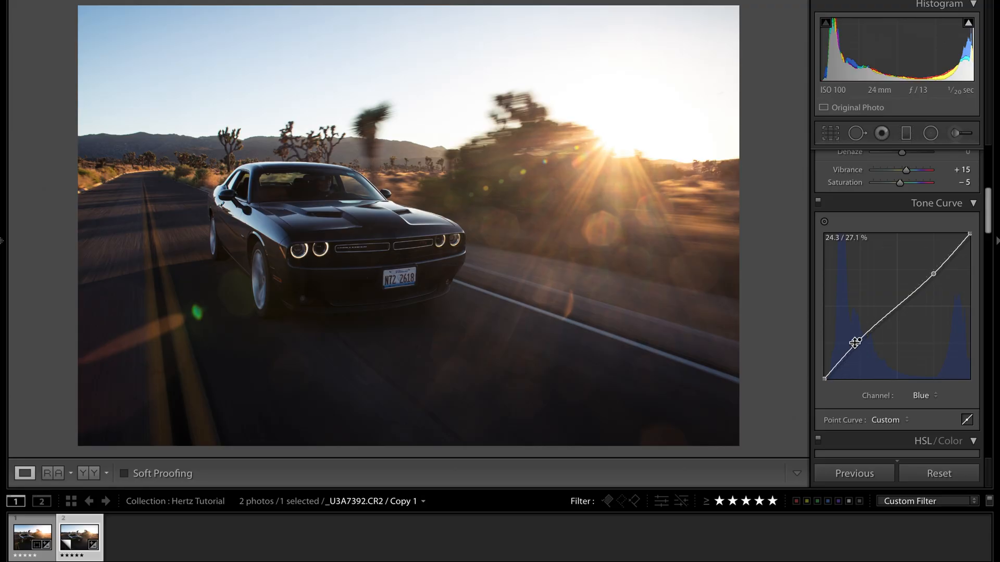
- Fine-tune the blue curve by easing its highlight point back up and nudging its shadow point, and compare the curve's effect
{"action": "left_click", "coordinate": [859, 342]}
{"action": "left_click", "coordinate": [933, 274]}
{"action": "left_click_drag", "start_coordinate": [933, 274], "coordinate": [933, 271]}
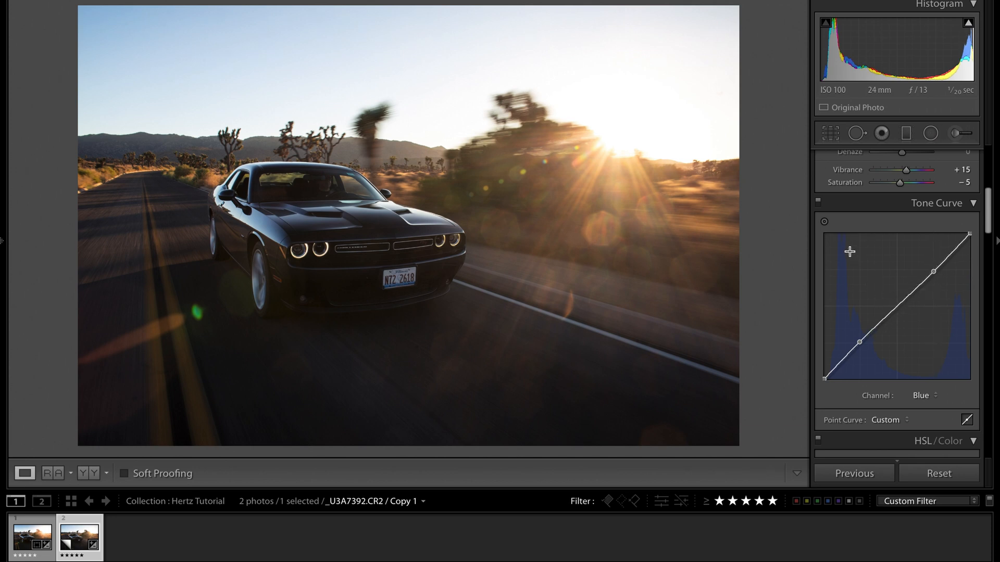
{"action": "left_click", "coordinate": [860, 343]}
{"action": "left_click_drag", "start_coordinate": [860, 343], "coordinate": [858, 341]}
{"action": "left_click", "coordinate": [823, 208]}
{"action": "left_click_drag", "start_coordinate": [904, 341], "coordinate": [921, 341]}
- Add a horizontal graduated filter with Exposure −0.66 over the sky, fading out from near the photo's upper edge to the horizon
{"action": "scroll", "coordinate": [821, 279], "scroll_direction": "up", "scroll_amount": 10}
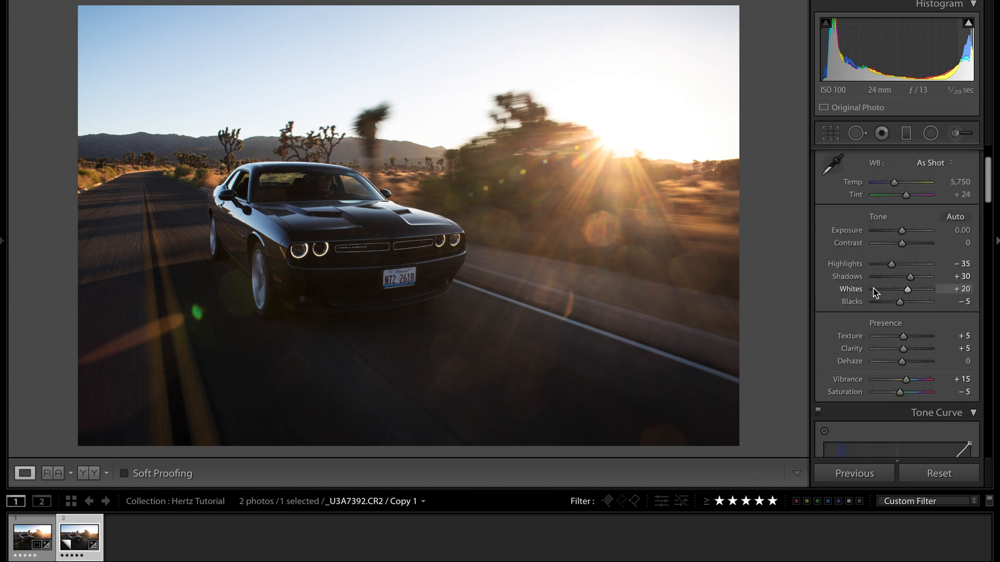
{"action": "left_click", "coordinate": [906, 134]}
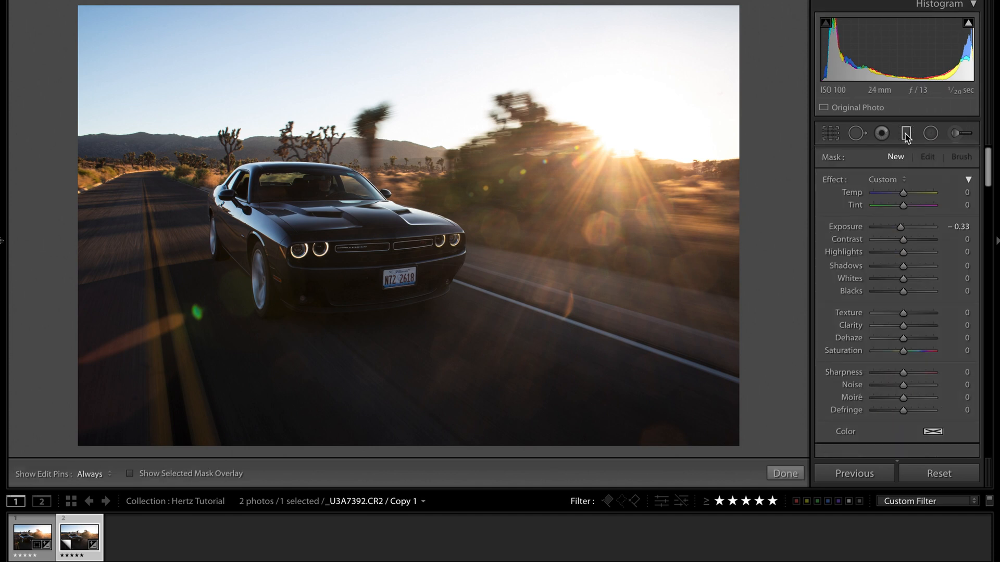
{"action": "key", "text": "shift"}
{"action": "left_click_drag", "start_coordinate": [893, 232], "coordinate": [903, 236]}
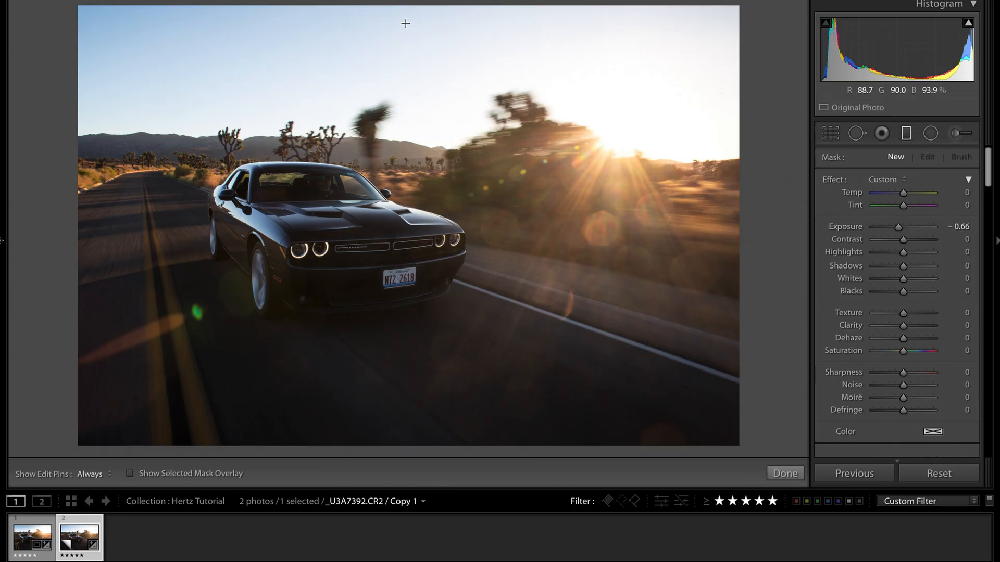
{"action": "left_click_drag", "start_coordinate": [413, 28], "coordinate": [419, 158]}
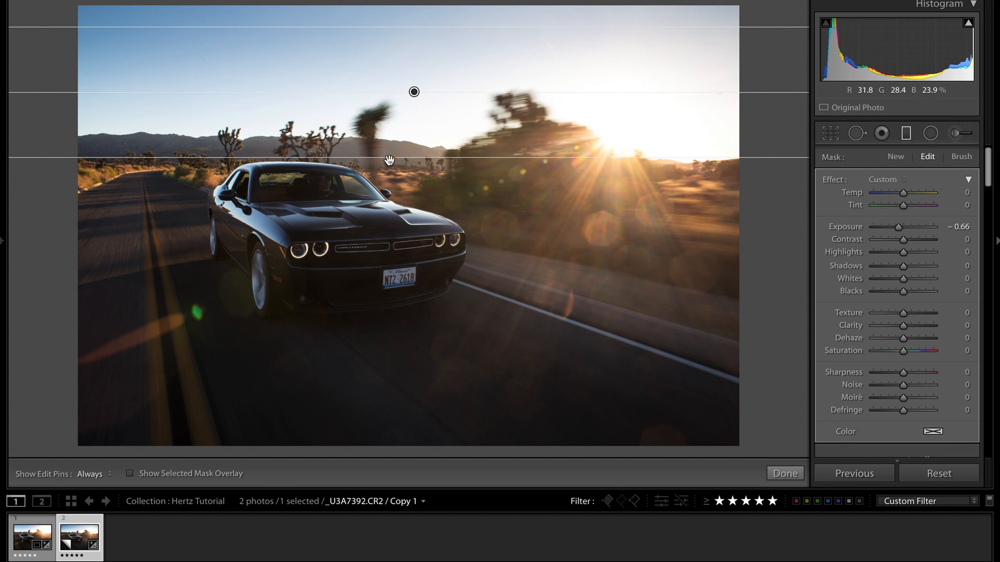
{"action": "key", "text": "m"}
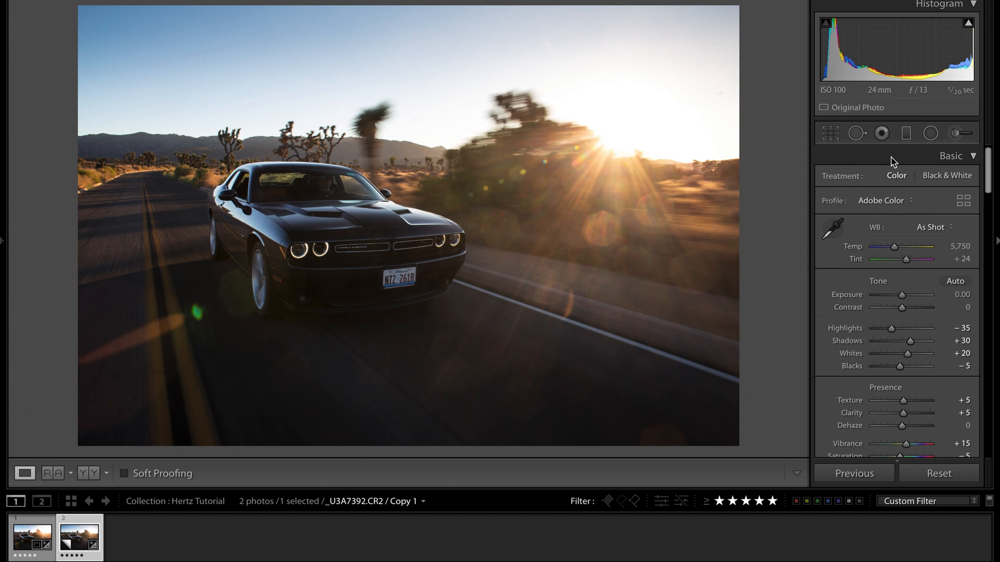
- Add a second, slightly tilted graduated filter over the foreground road, rising to the car's front, and set its Exposure to 0.10
{"action": "left_click", "coordinate": [905, 134]}
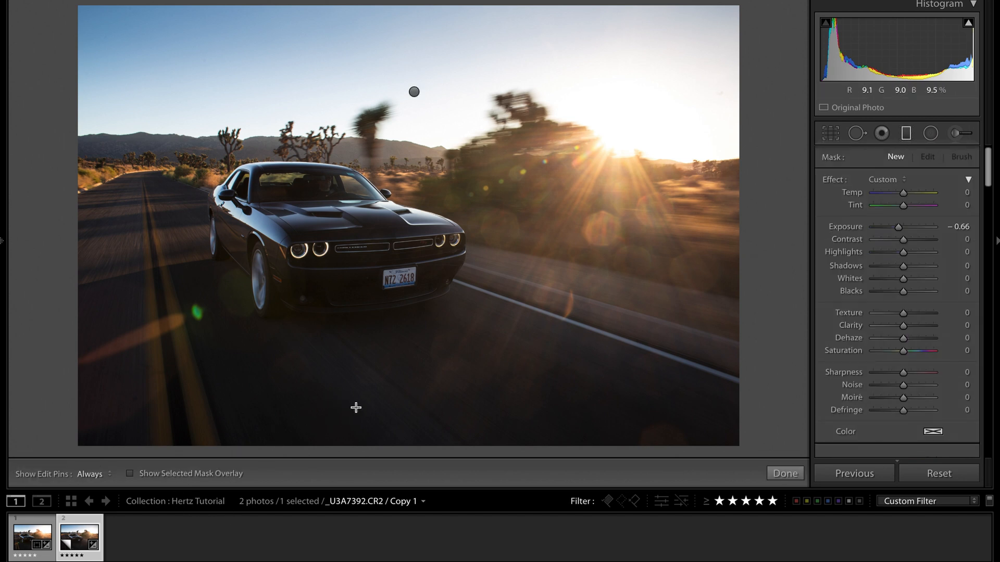
{"action": "left_click_drag", "start_coordinate": [344, 373], "coordinate": [438, 273]}
{"action": "double_click", "coordinate": [840, 227]}
{"action": "left_click_drag", "start_coordinate": [905, 230], "coordinate": [906, 231]}
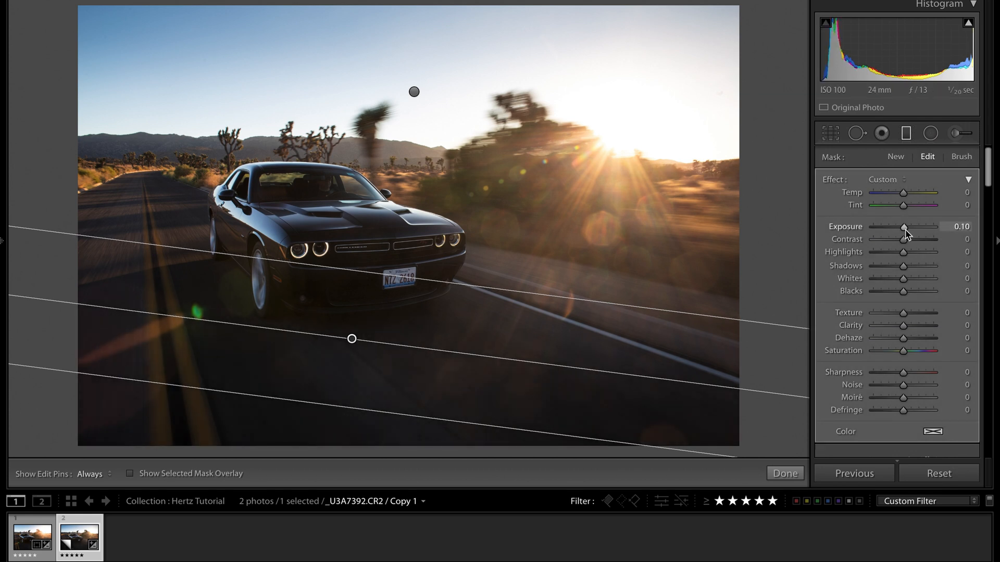
{"action": "key", "text": "m"}
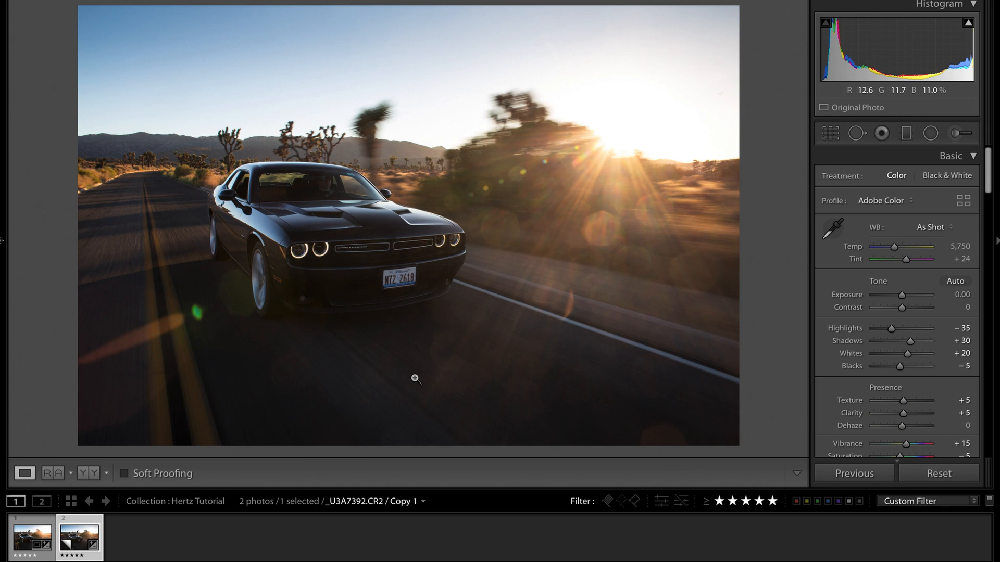
- Crop the photo with the aspect ratio locked to Original, trimming its left side and the top of the sky while keeping the bottom edge
{"action": "left_click", "coordinate": [832, 139]}
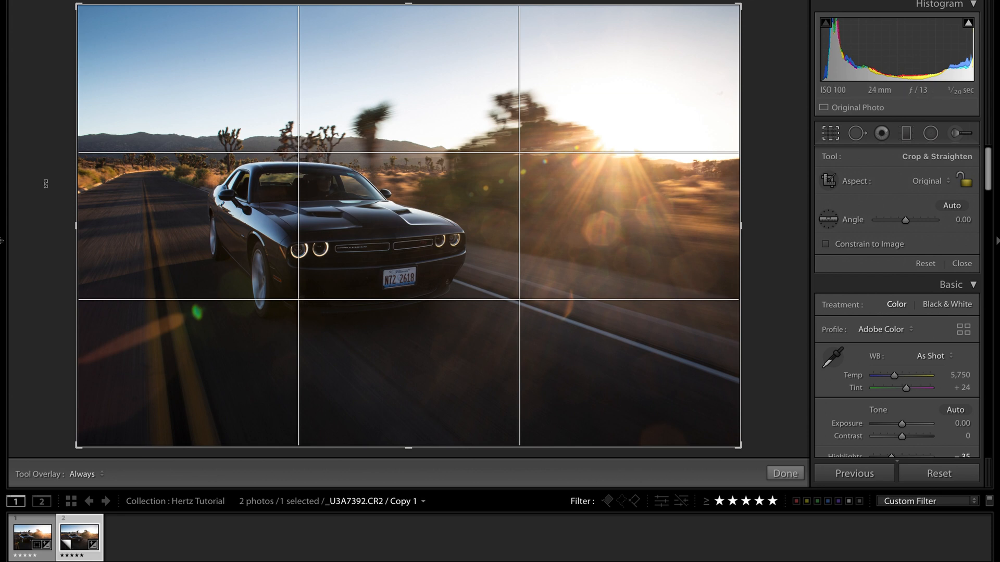
{"action": "left_click_drag", "start_coordinate": [72, 231], "coordinate": [96, 233]}
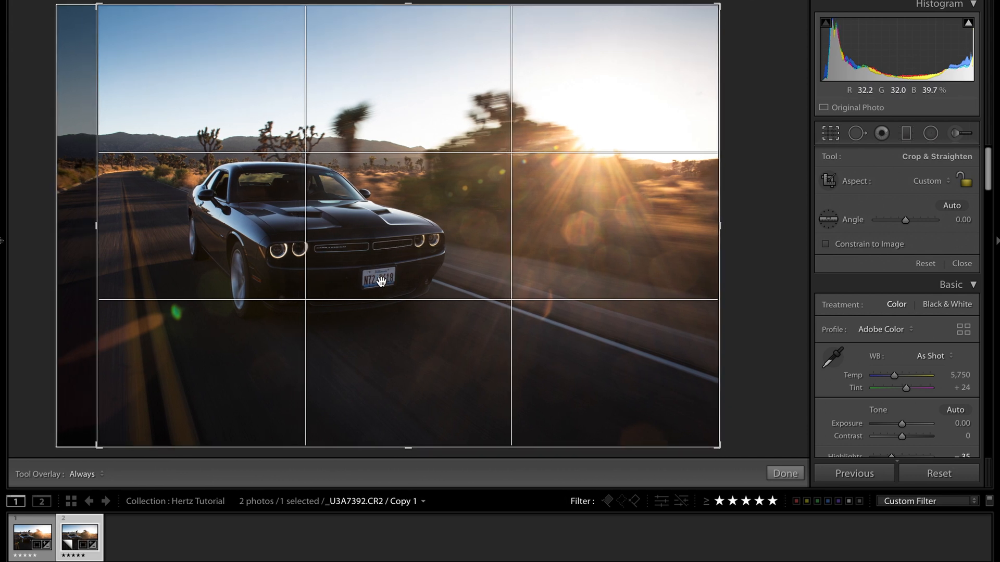
{"action": "key", "text": "ctrl+z"}
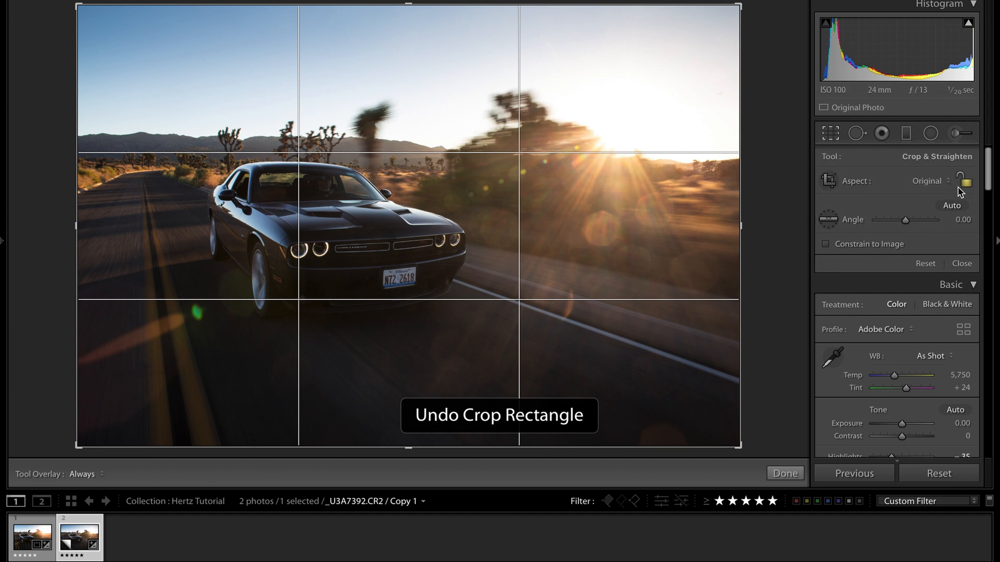
{"action": "left_click", "coordinate": [962, 183]}
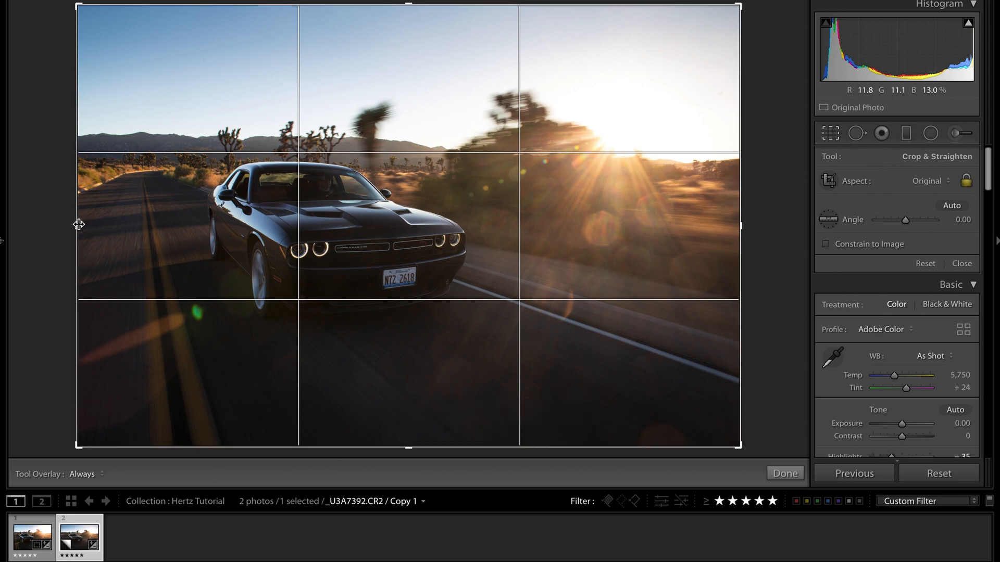
{"action": "left_click_drag", "start_coordinate": [78, 224], "coordinate": [98, 224]}
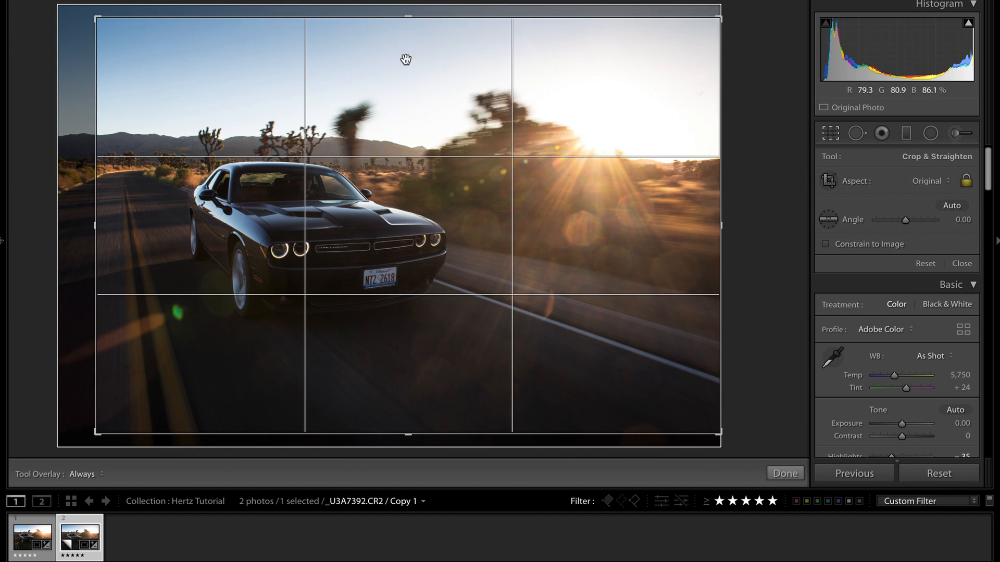
{"action": "left_click_drag", "start_coordinate": [436, 412], "coordinate": [392, 374]}
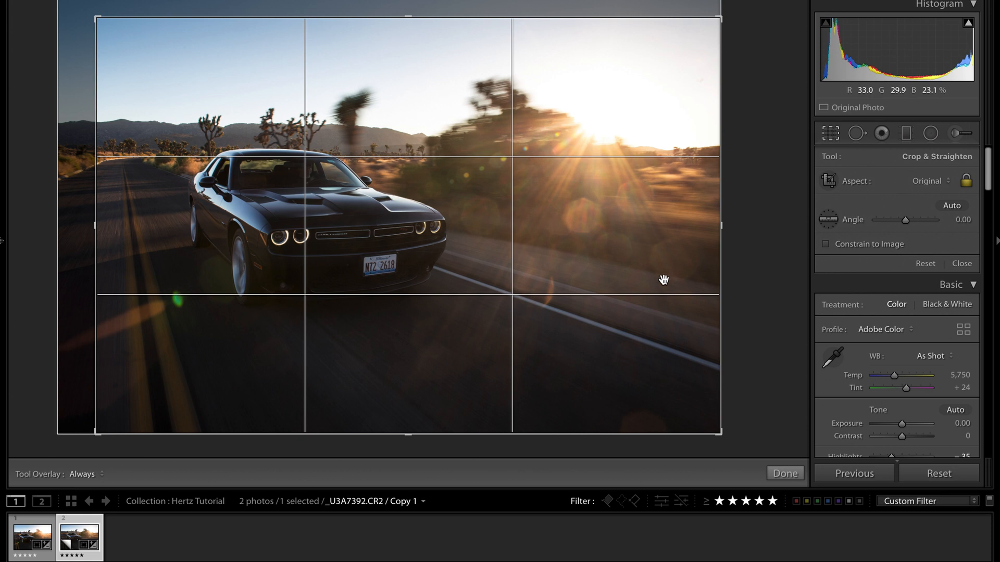
{"action": "left_click", "coordinate": [785, 473]}
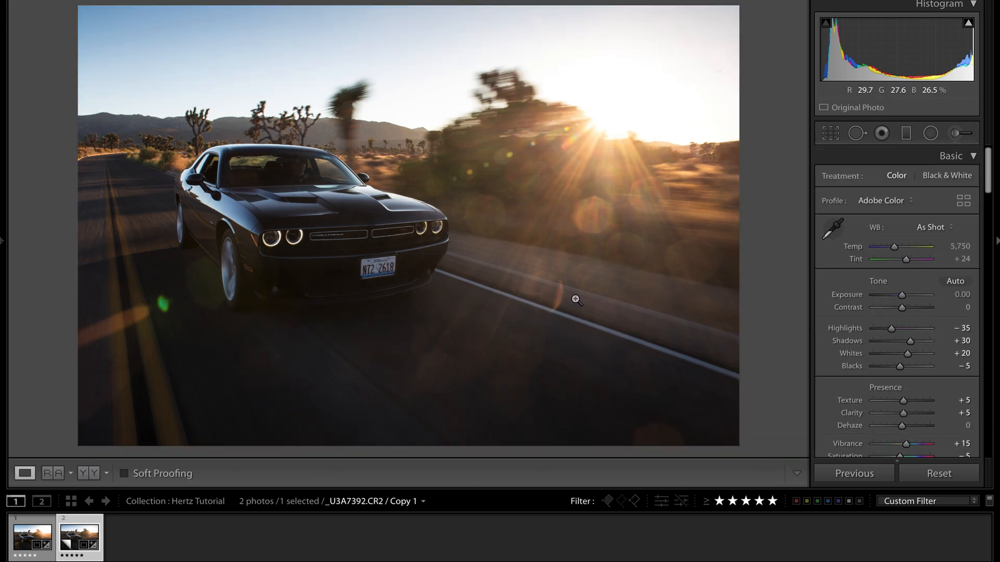